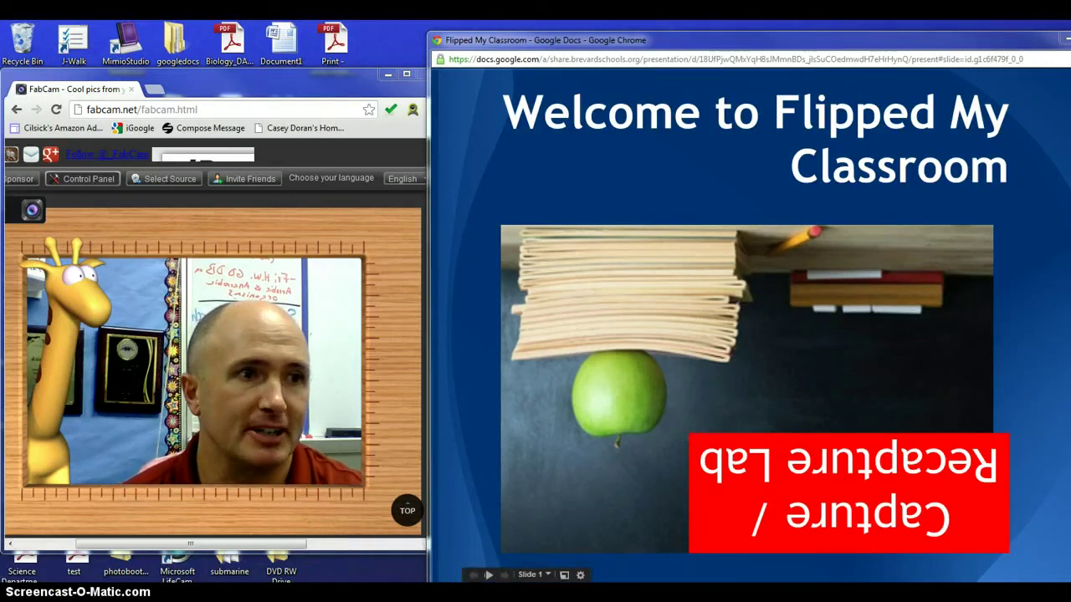
Move the Marine Science Class tab into the FabCam Chrome window beside the Slides deck
{"action": "left_click_drag", "start_coordinate": [519, 90], "coordinate": [136, 99]}
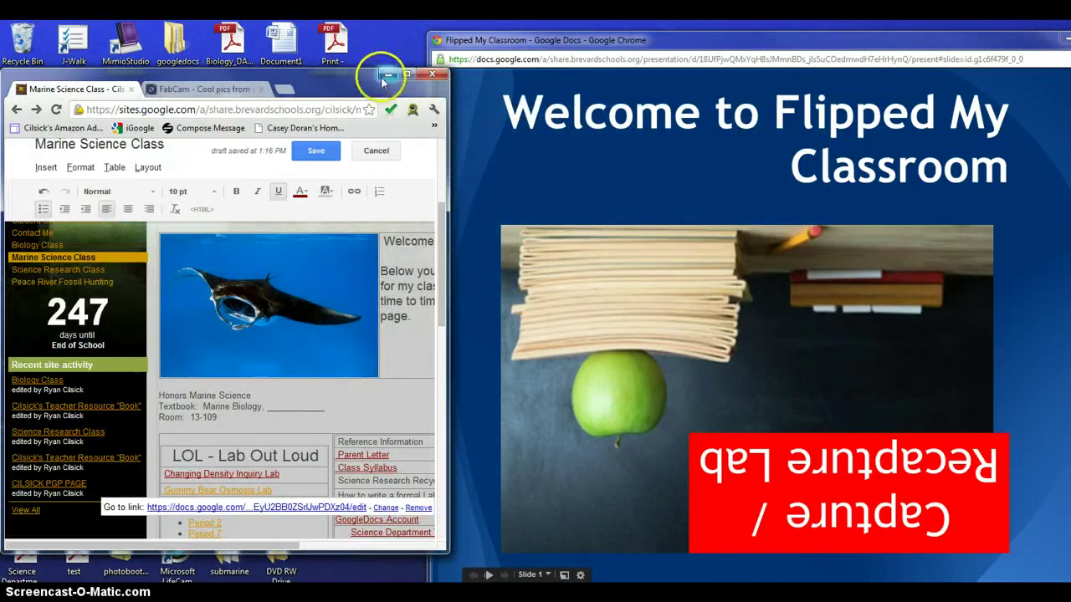
Save the Marine Science Class page edits and open the Period 2 Capture/Recapture Lab copy
{"action": "left_click", "coordinate": [407, 74]}
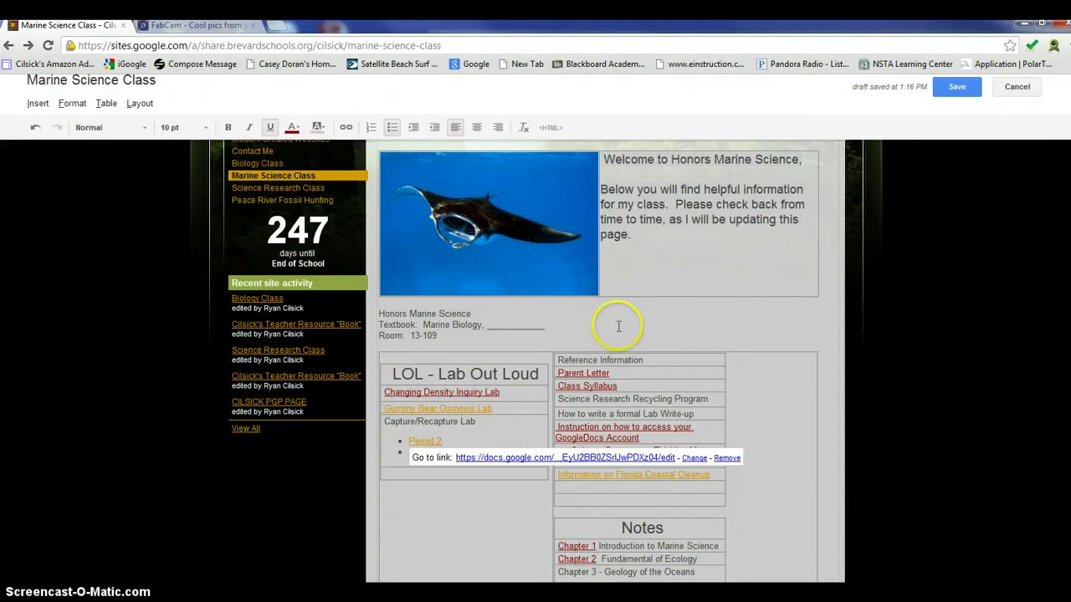
{"action": "left_click", "coordinate": [956, 86]}
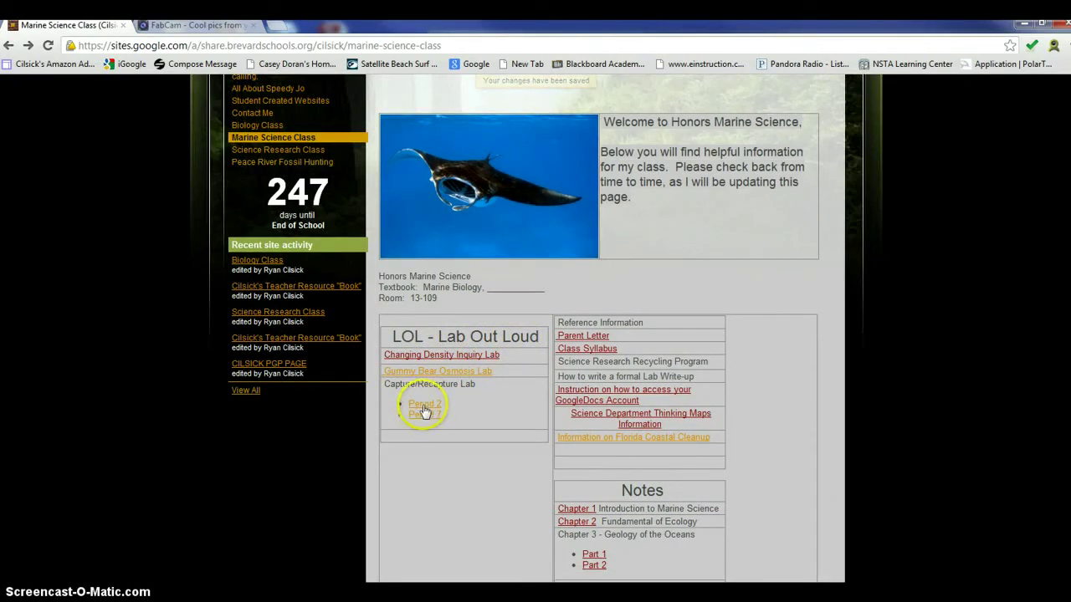
{"action": "left_click", "coordinate": [424, 405]}
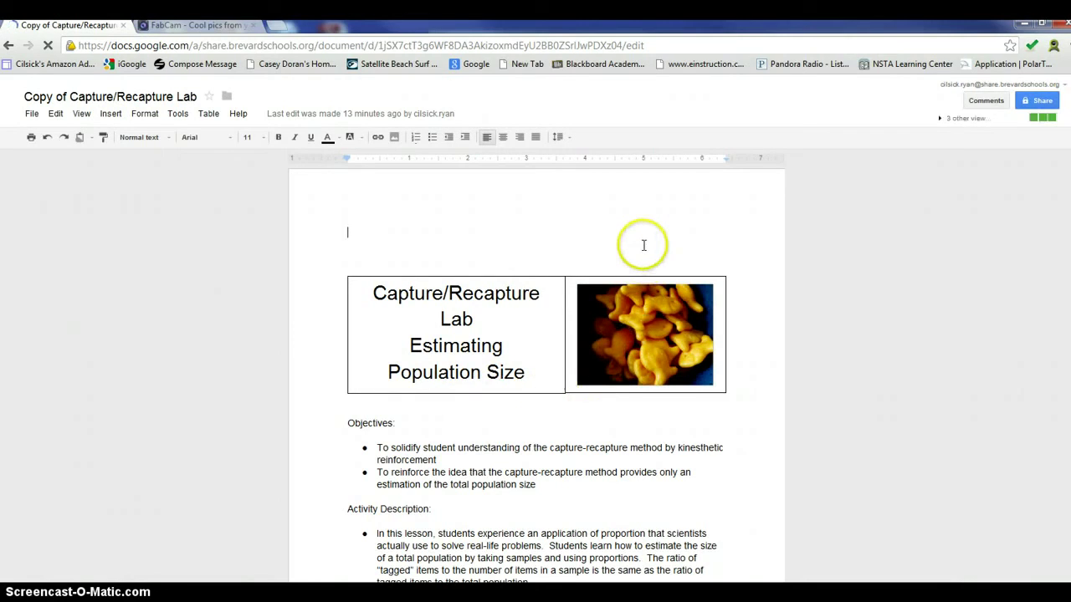
Look at the File menu of 'Copy of Capture/Recapture Lab' from its empty first line
{"action": "left_click", "coordinate": [347, 231]}
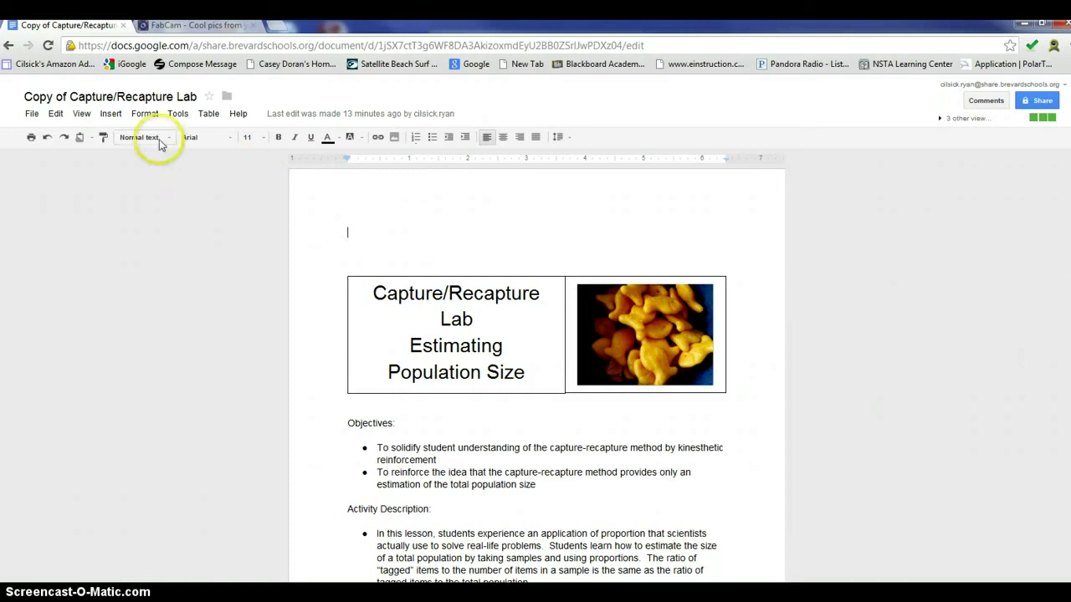
{"action": "left_click", "coordinate": [31, 114]}
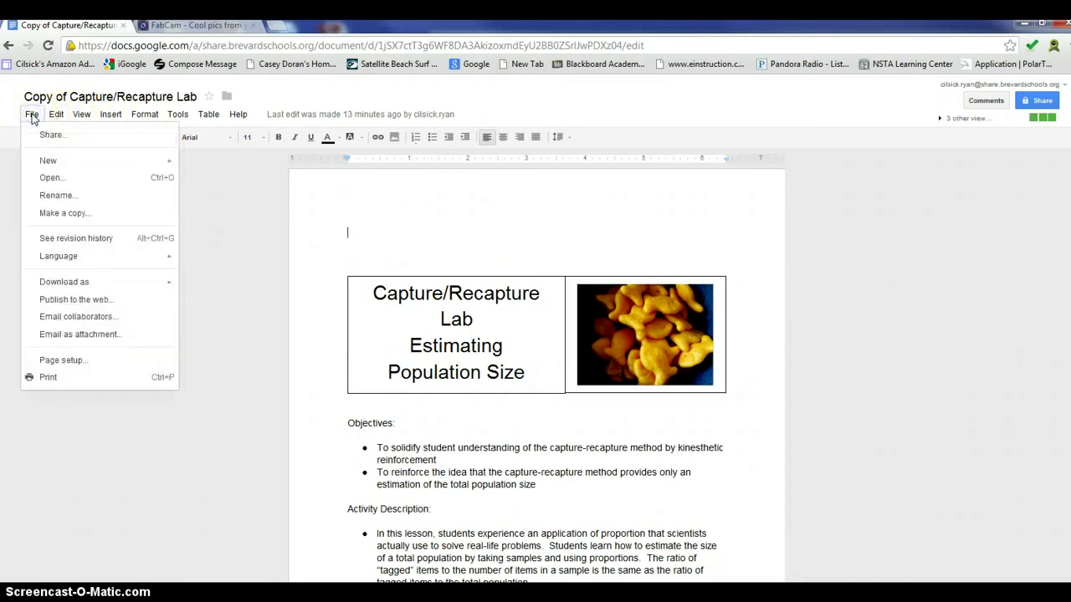
{"action": "left_click", "coordinate": [484, 241]}
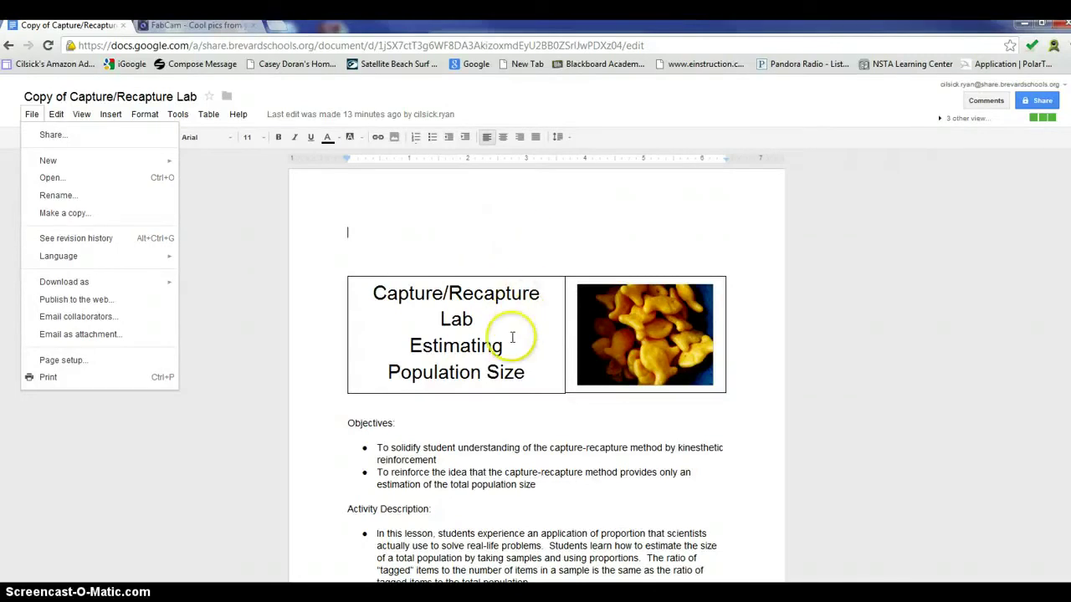
Scroll to Procedures and briefly highlight 'Mangrove Swamp' in step 1, then deselect it
{"action": "scroll", "coordinate": [510, 350], "scroll_direction": "down", "scroll_amount": 1}
{"action": "scroll", "coordinate": [512, 350], "scroll_direction": "down", "scroll_amount": 1}
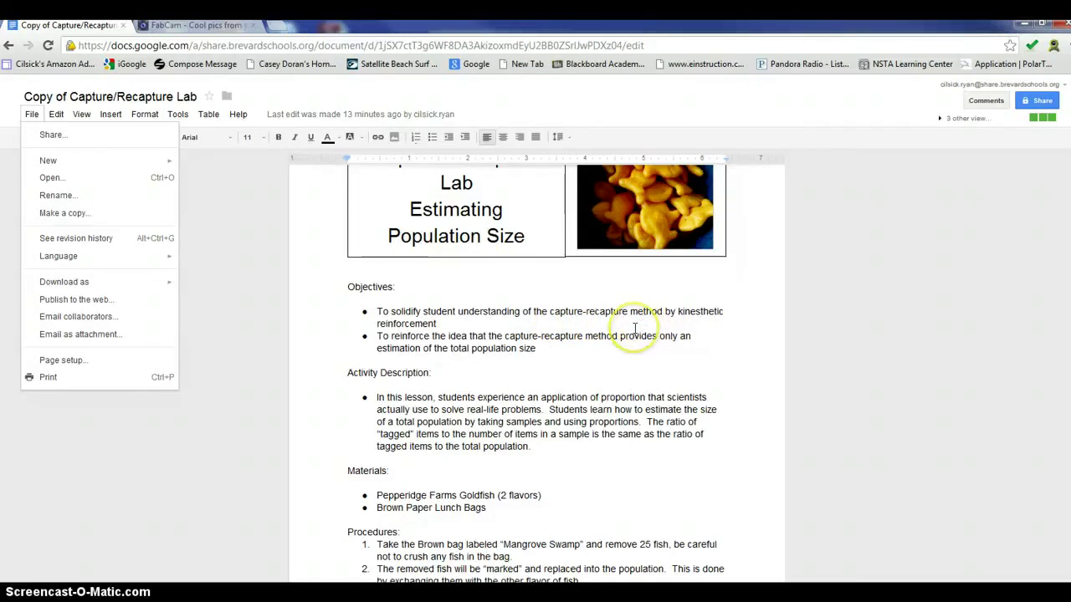
{"action": "scroll", "coordinate": [634, 329], "scroll_direction": "down", "scroll_amount": 1}
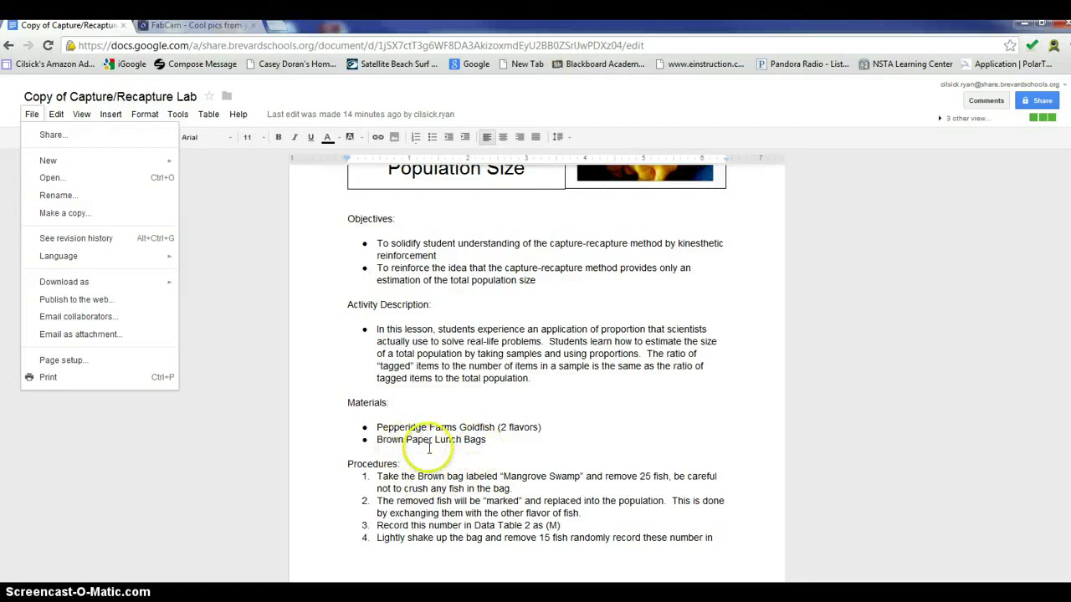
{"action": "left_click_drag", "start_coordinate": [503, 477], "coordinate": [582, 476]}
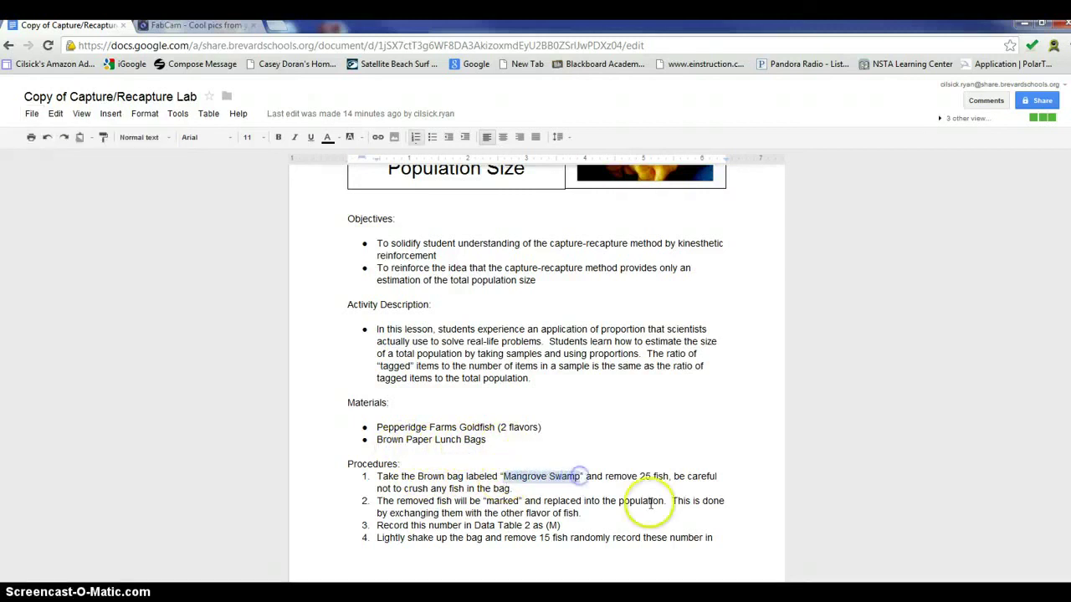
{"action": "left_click", "coordinate": [767, 402]}
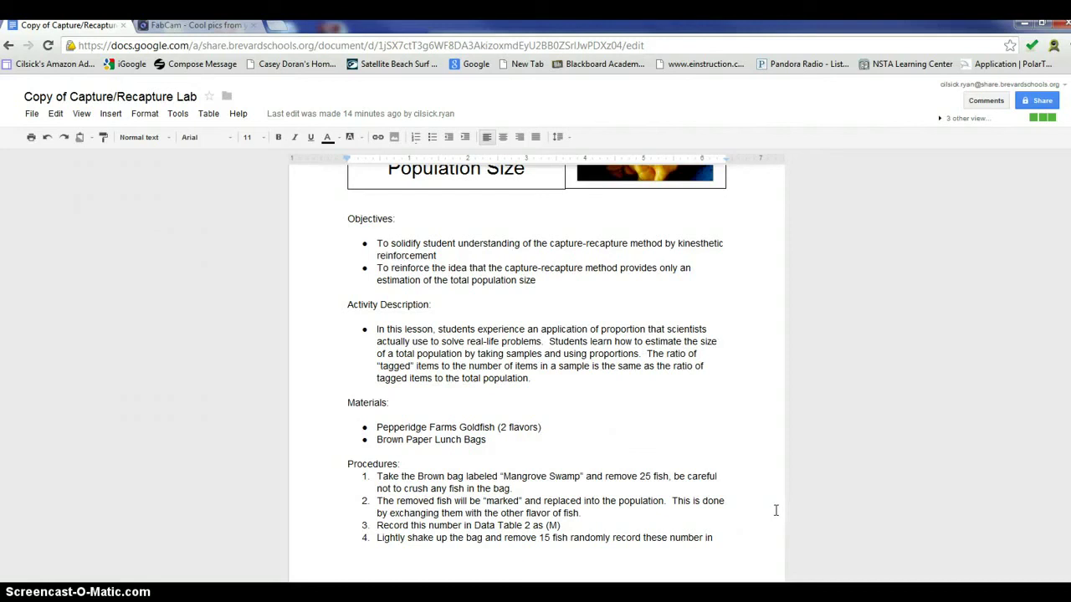
{"action": "scroll", "coordinate": [623, 469], "scroll_direction": "down", "scroll_amount": 1}
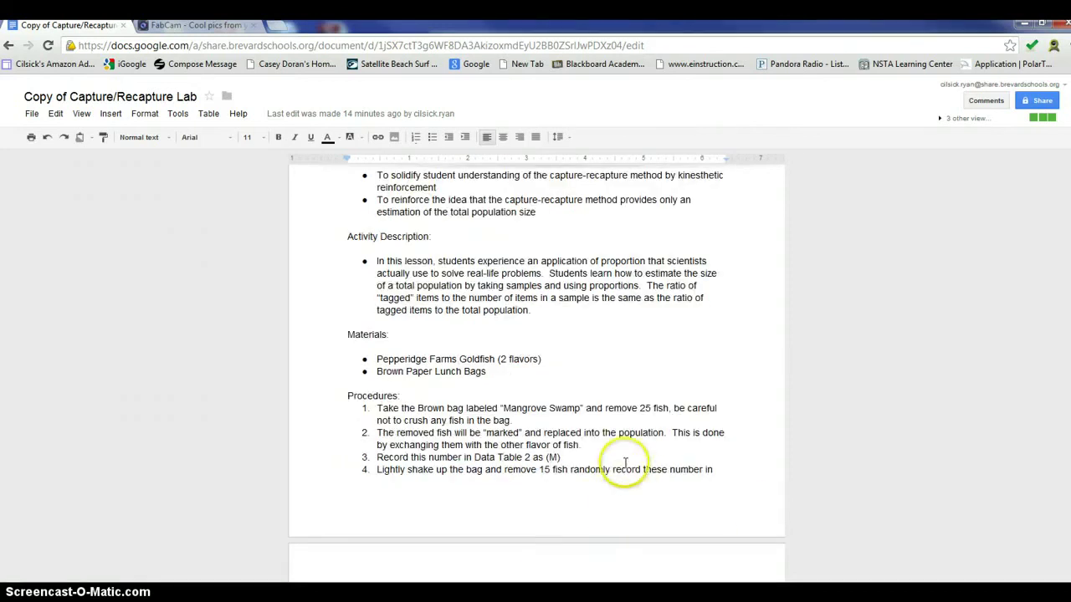
{"action": "scroll", "coordinate": [619, 460], "scroll_direction": "down", "scroll_amount": 2}
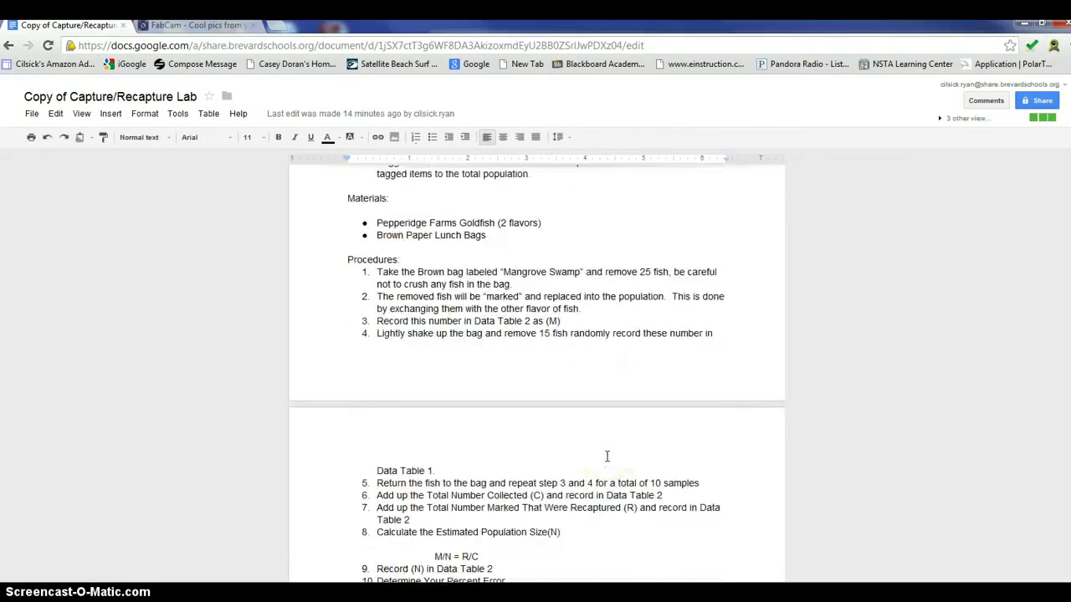
{"action": "scroll", "coordinate": [607, 456], "scroll_direction": "down", "scroll_amount": 6}
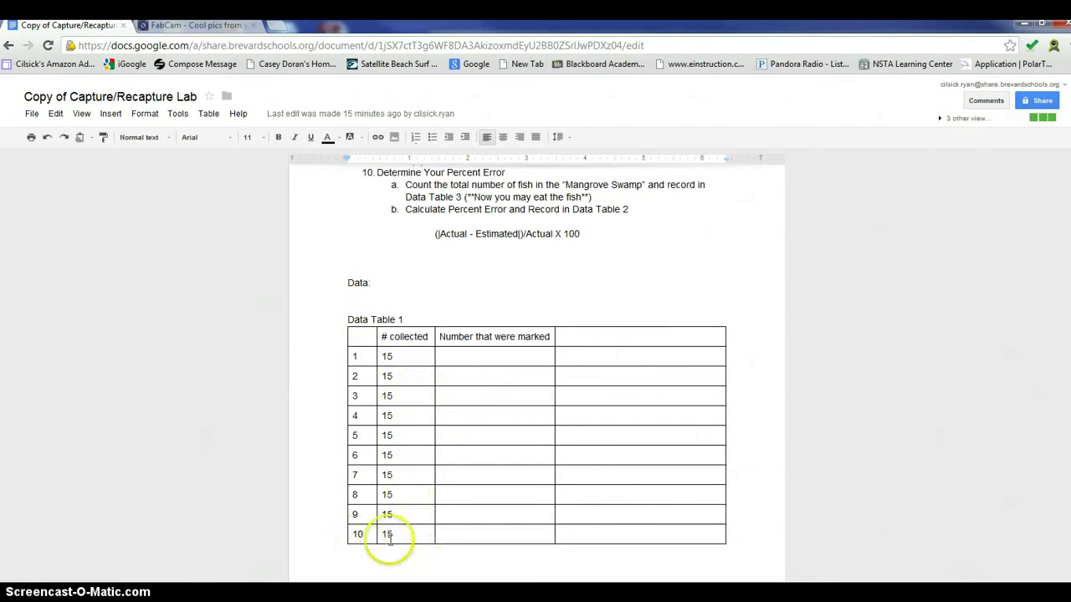
{"action": "scroll", "coordinate": [476, 533], "scroll_direction": "down", "scroll_amount": 5}
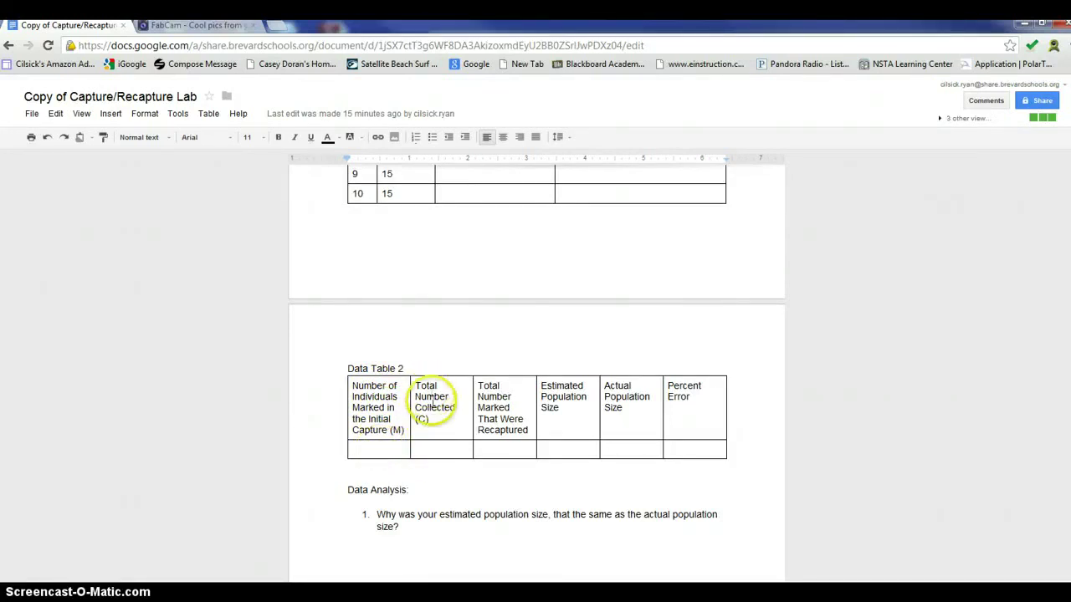
{"action": "scroll", "coordinate": [434, 444], "scroll_direction": "up", "scroll_amount": 1}
{"action": "scroll", "coordinate": [434, 444], "scroll_direction": "up", "scroll_amount": 3}
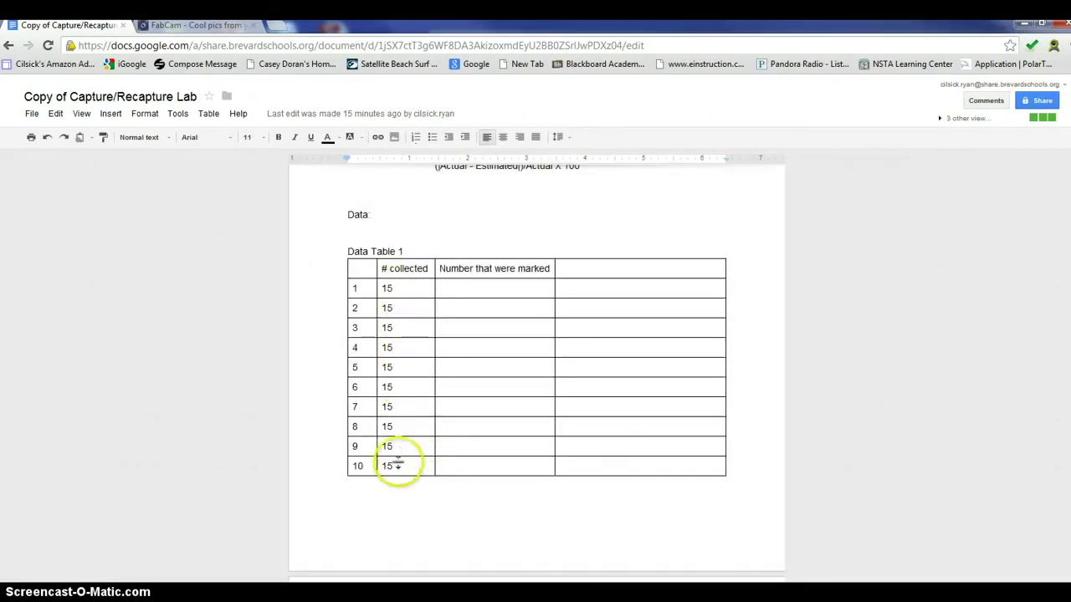
{"action": "scroll", "coordinate": [399, 466], "scroll_direction": "down", "scroll_amount": 4}
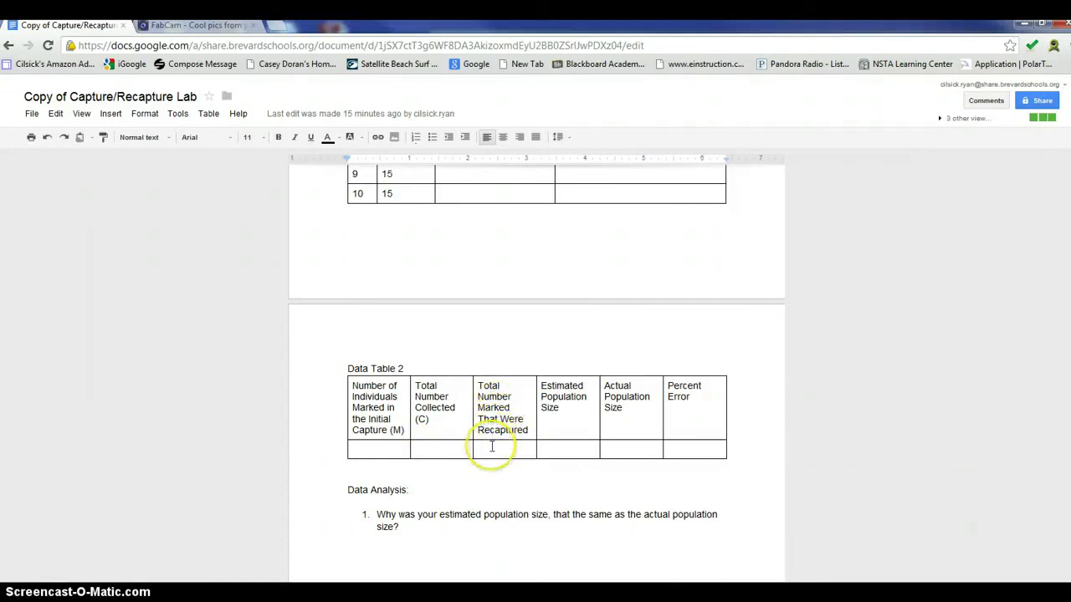
{"action": "scroll", "coordinate": [492, 446], "scroll_direction": "up", "scroll_amount": 4}
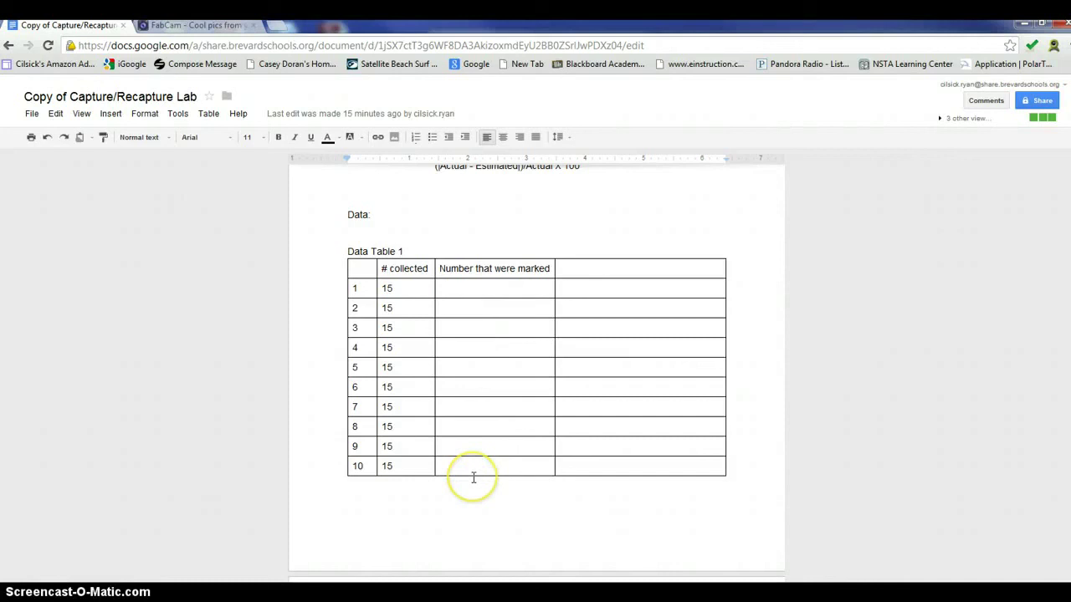
{"action": "scroll", "coordinate": [473, 478], "scroll_direction": "down", "scroll_amount": 4}
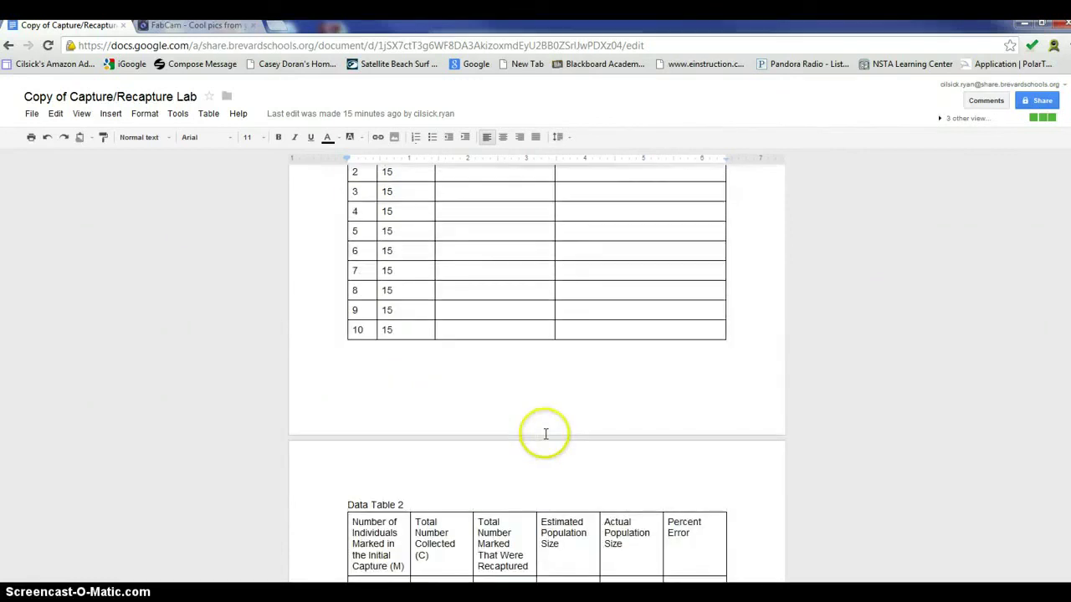
{"action": "scroll", "coordinate": [546, 433], "scroll_direction": "up", "scroll_amount": 3}
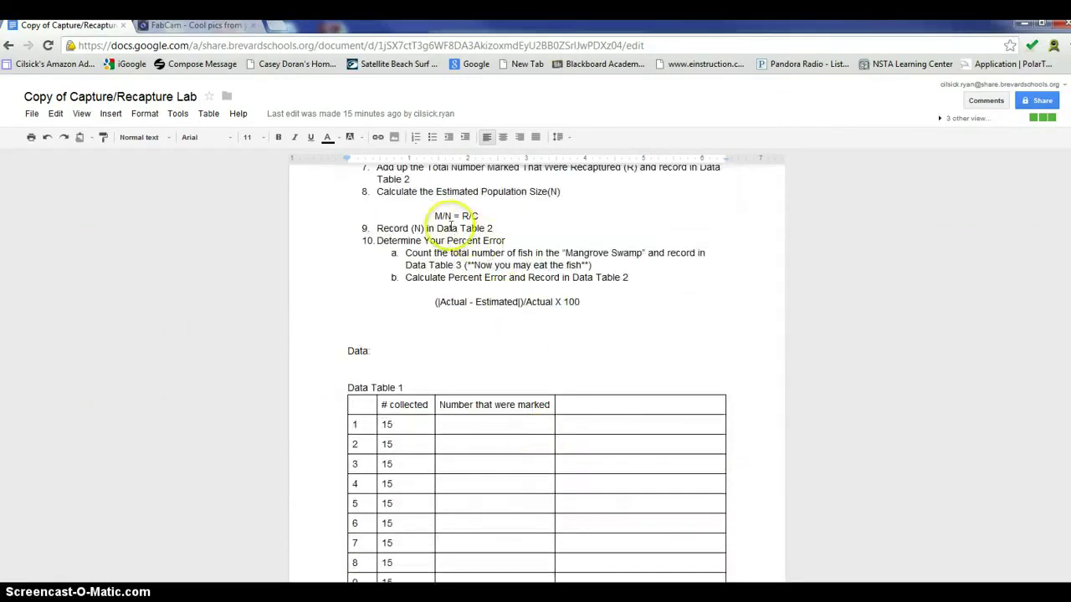
{"action": "scroll", "coordinate": [456, 226], "scroll_direction": "up", "scroll_amount": 1}
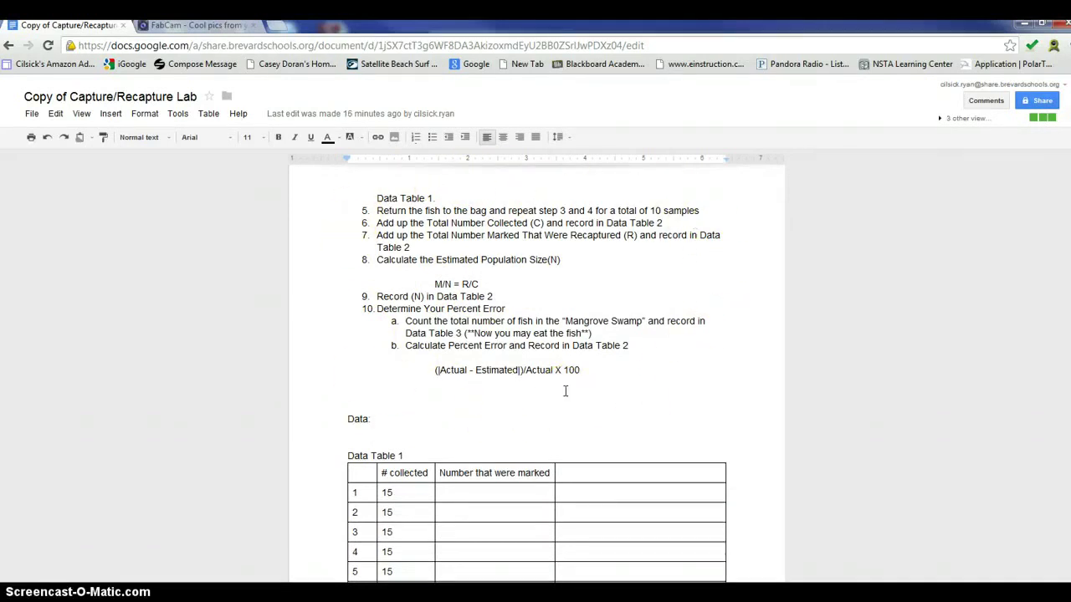
{"action": "scroll", "coordinate": [565, 391], "scroll_direction": "down", "scroll_amount": 5}
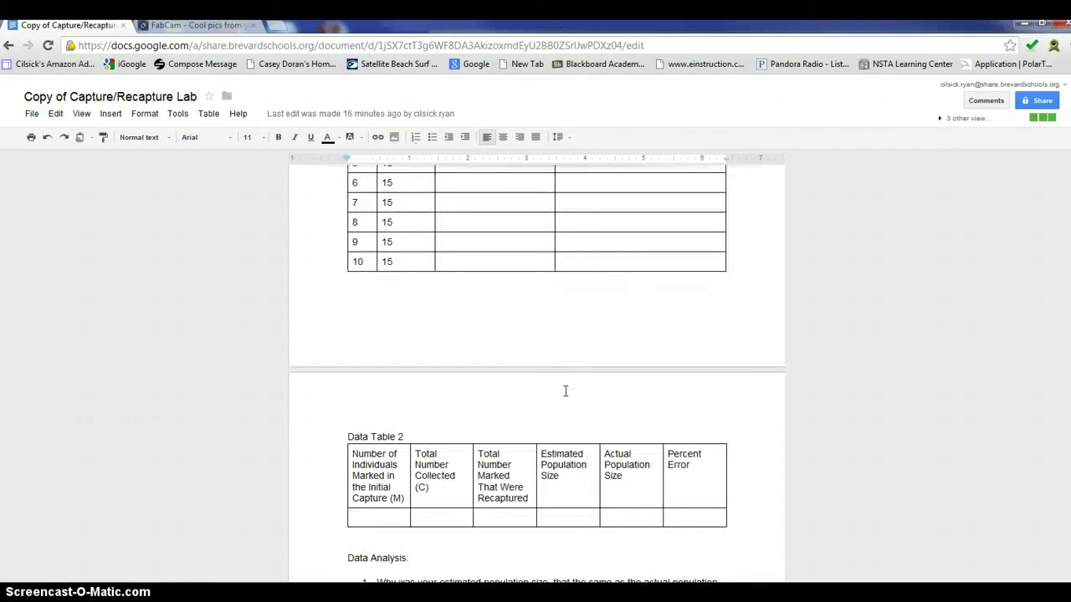
{"action": "scroll", "coordinate": [564, 390], "scroll_direction": "down", "scroll_amount": 1}
{"action": "left_click", "coordinate": [613, 449]}
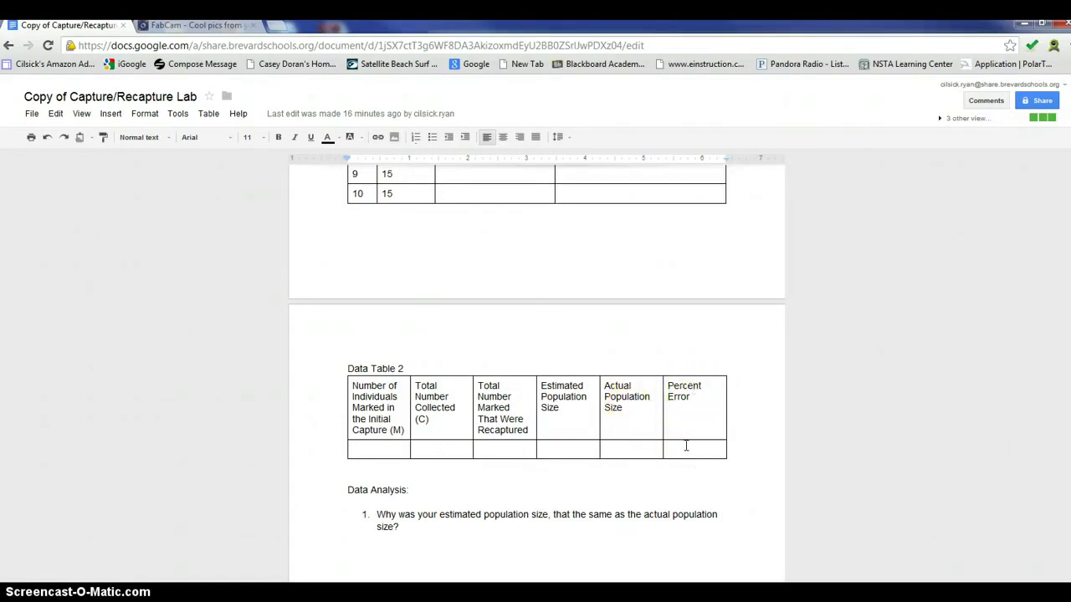
{"action": "scroll", "coordinate": [698, 386], "scroll_direction": "up", "scroll_amount": 5}
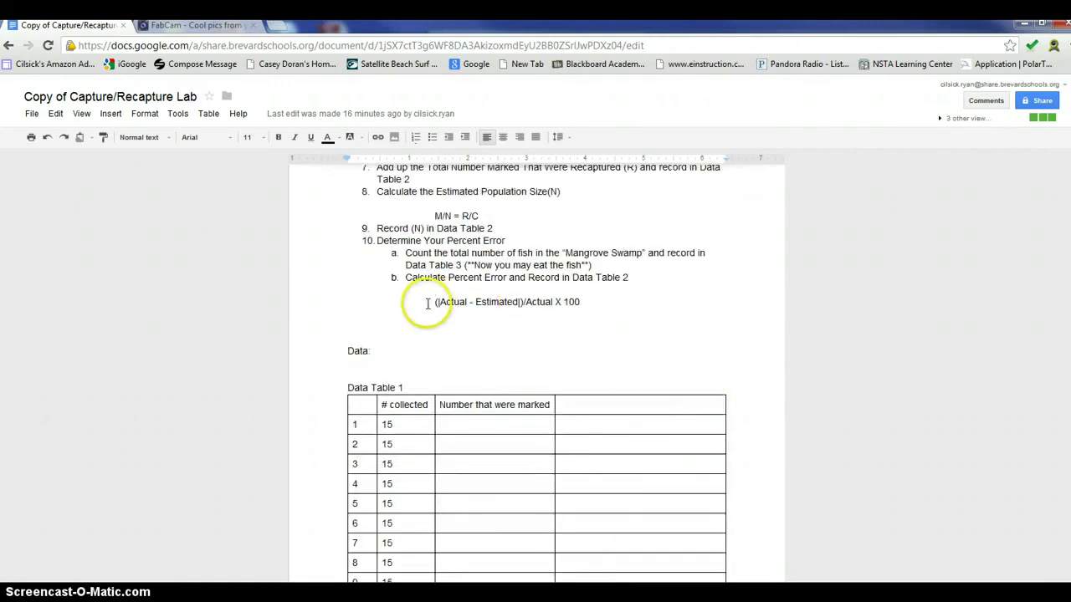
{"action": "left_click_drag", "start_coordinate": [424, 305], "coordinate": [577, 303]}
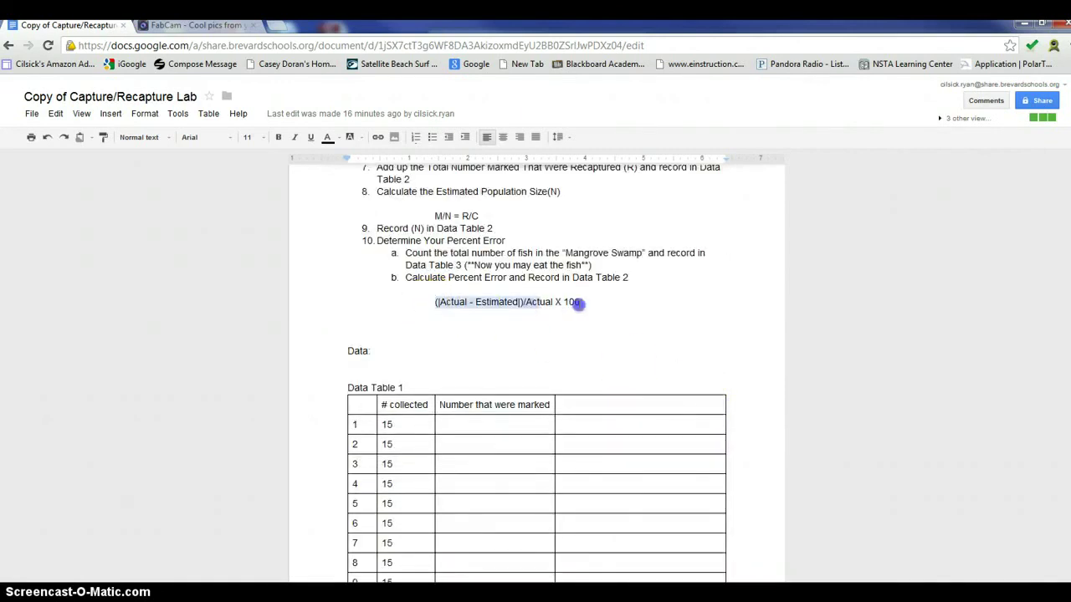
{"action": "left_click", "coordinate": [691, 359]}
{"action": "scroll", "coordinate": [691, 359], "scroll_direction": "down", "scroll_amount": 5}
{"action": "scroll", "coordinate": [691, 360], "scroll_direction": "down", "scroll_amount": 2}
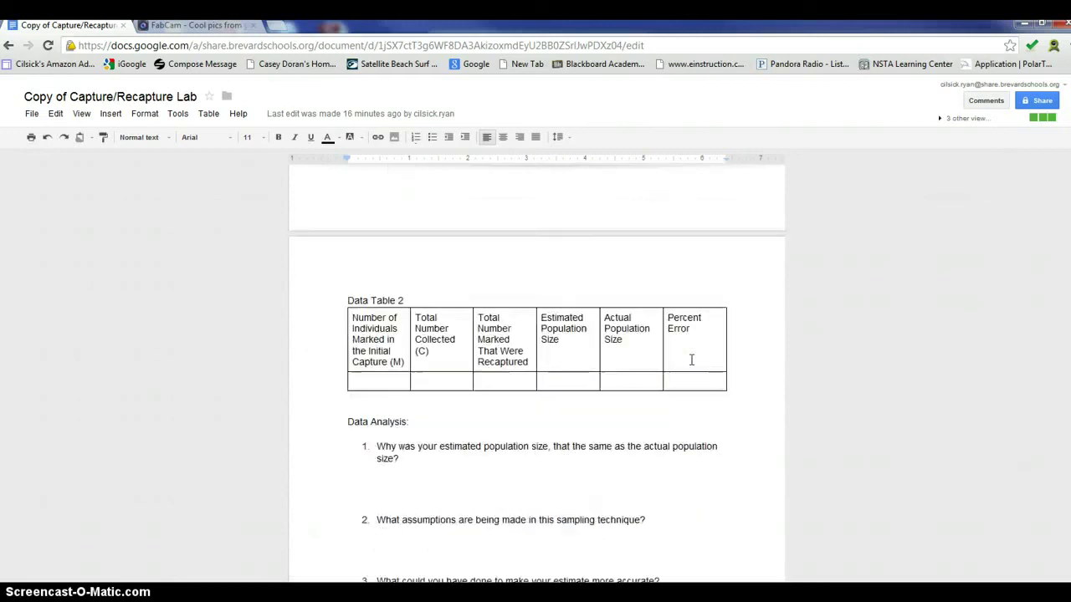
{"action": "scroll", "coordinate": [473, 427], "scroll_direction": "down", "scroll_amount": 2}
{"action": "scroll", "coordinate": [472, 429], "scroll_direction": "down", "scroll_amount": 1}
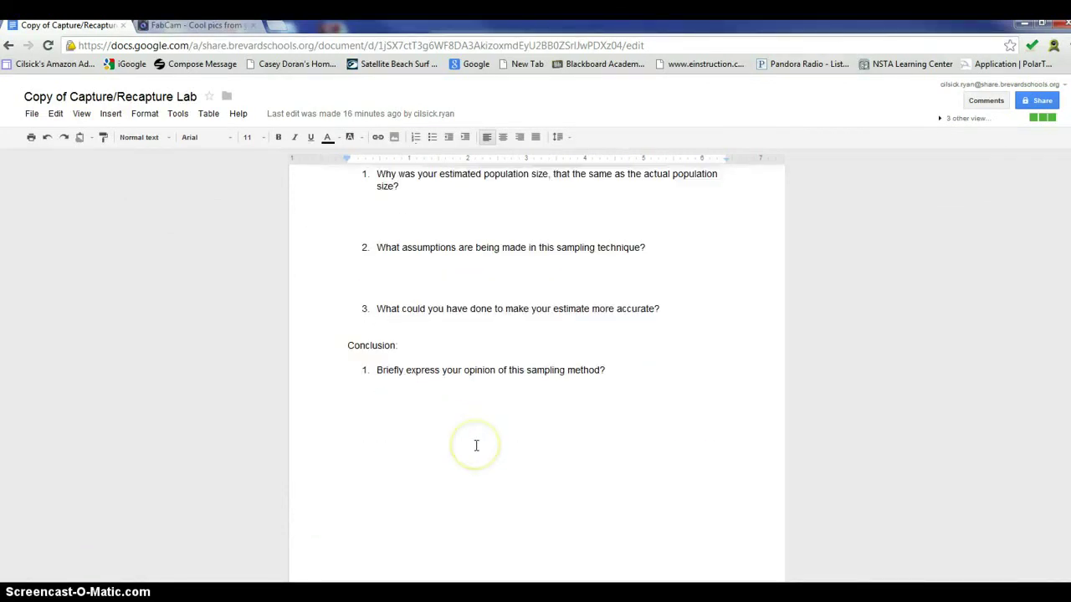
{"action": "scroll", "coordinate": [476, 445], "scroll_direction": "up", "scroll_amount": 1}
{"action": "scroll", "coordinate": [478, 446], "scroll_direction": "up", "scroll_amount": 10}
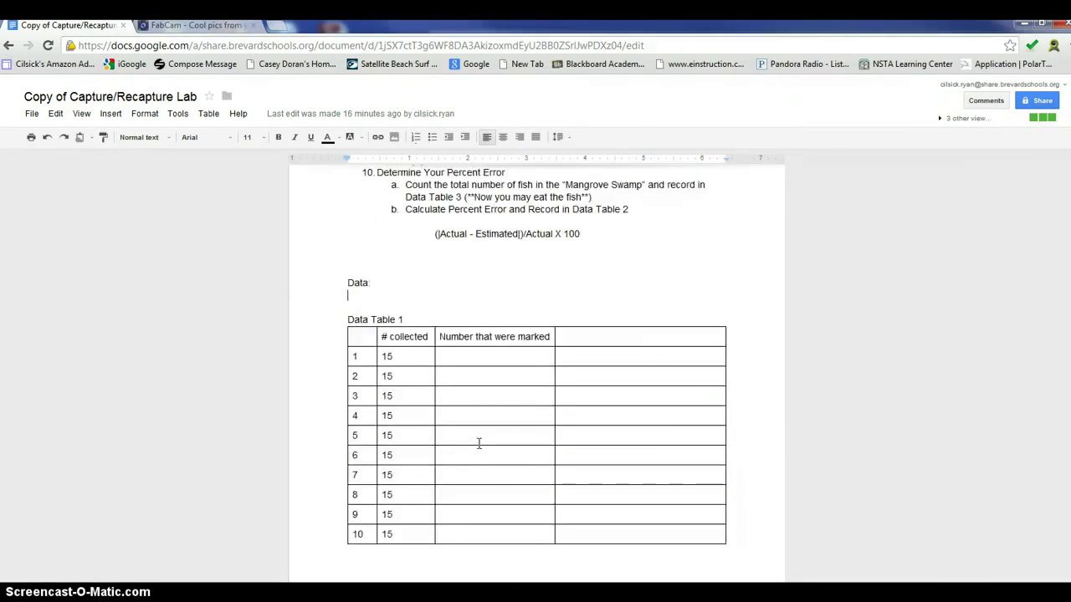
{"action": "scroll", "coordinate": [479, 443], "scroll_direction": "up", "scroll_amount": 15}
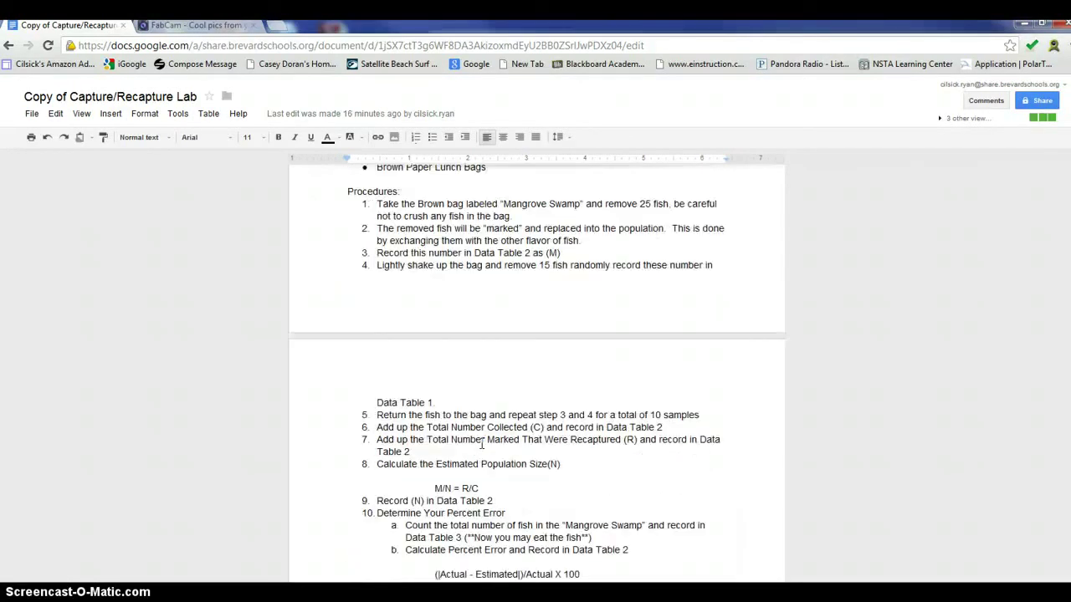
{"action": "scroll", "coordinate": [482, 445], "scroll_direction": "up", "scroll_amount": 5}
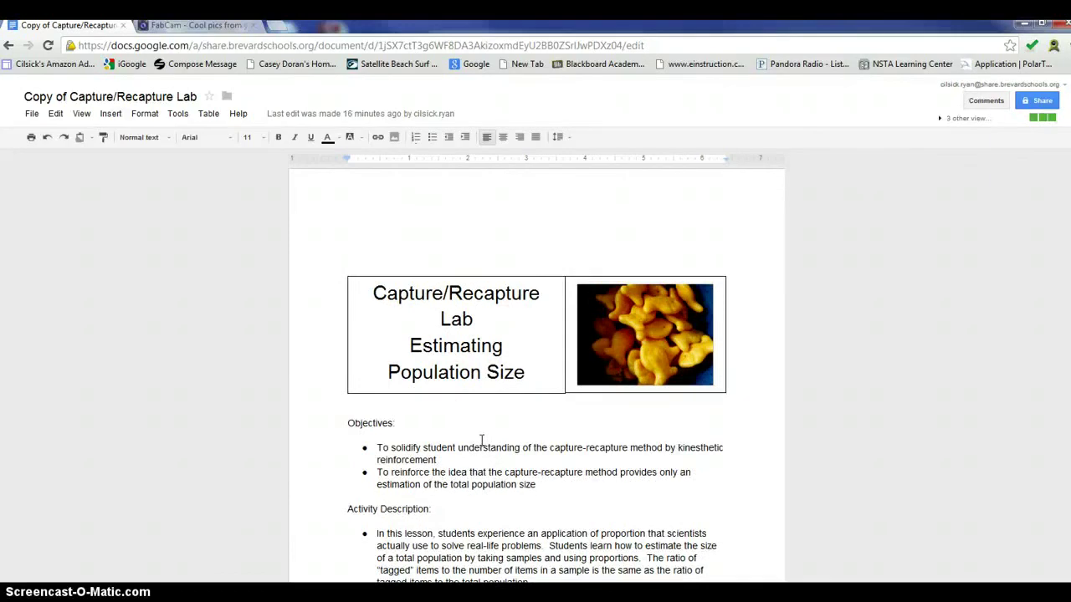